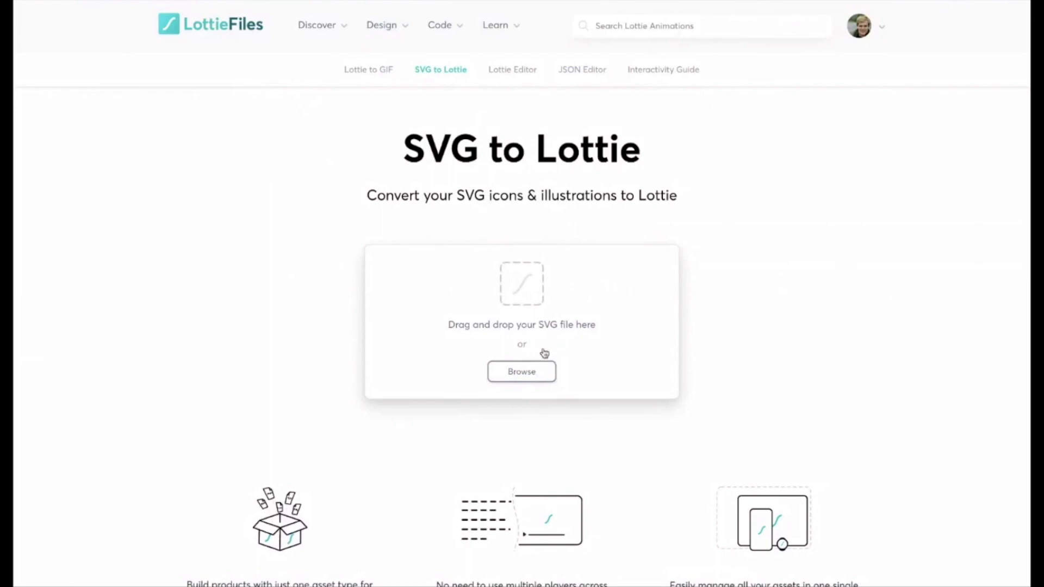
# - Open the file picker from the SVG to Lottie converter to choose an SVG
pyautogui.click(528, 373)
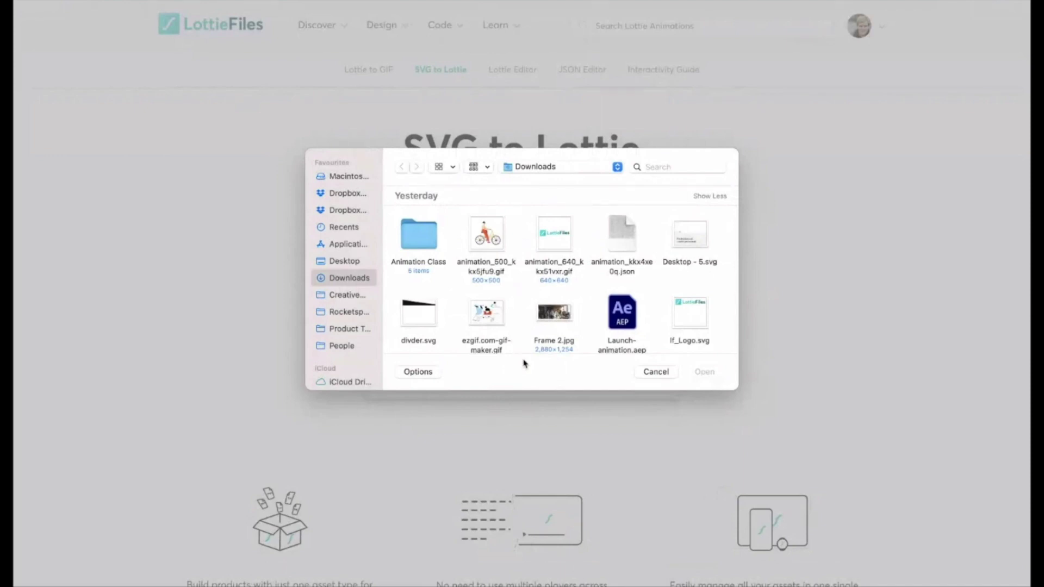
# - Upload svg-to-lottie.svg from the Animation Class folder for conversion
pyautogui.doubleClick(431, 239)
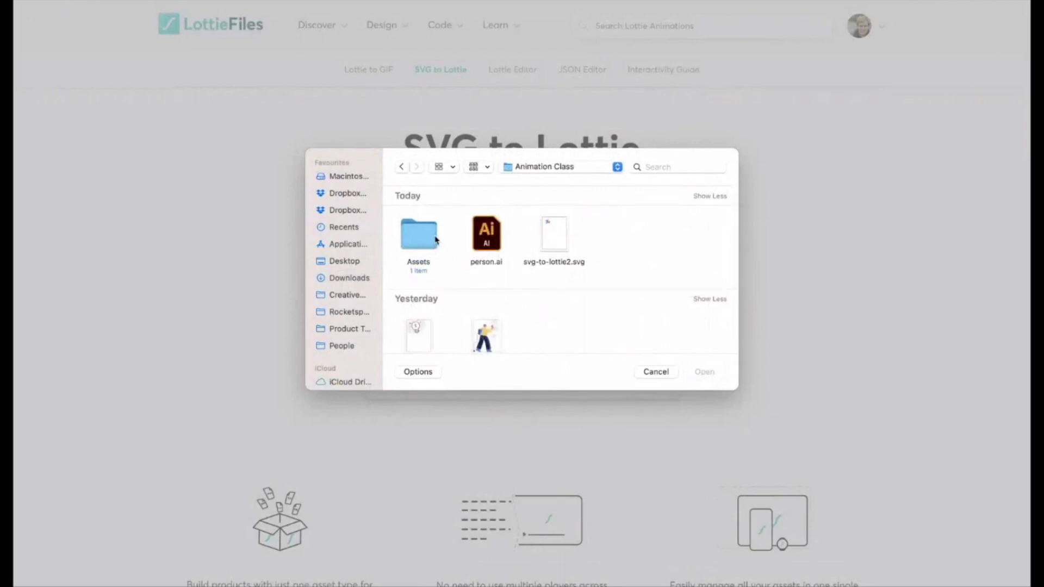
pyautogui.scroll(-2, 472, 272)
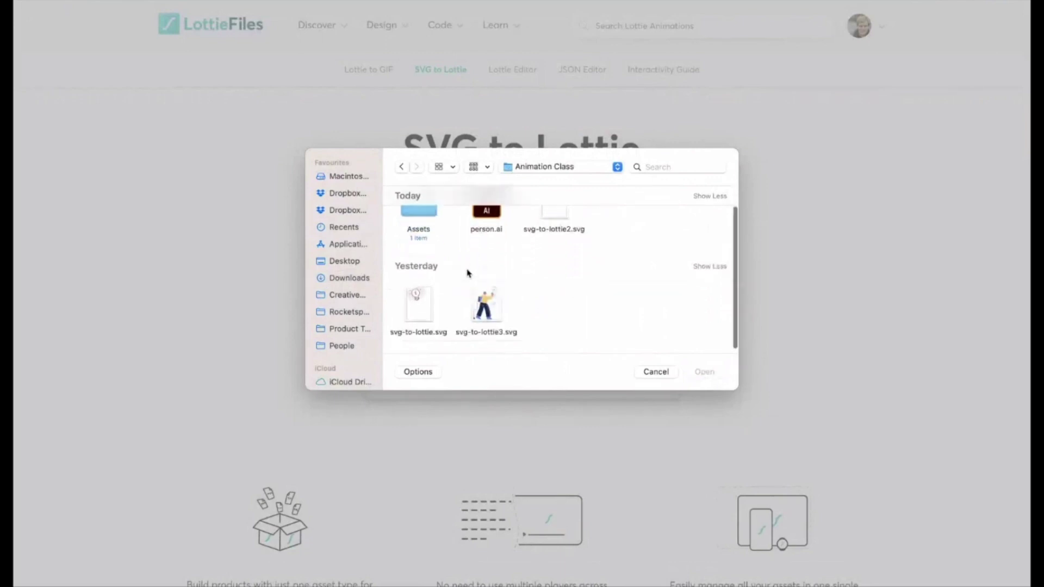
pyautogui.click(420, 298)
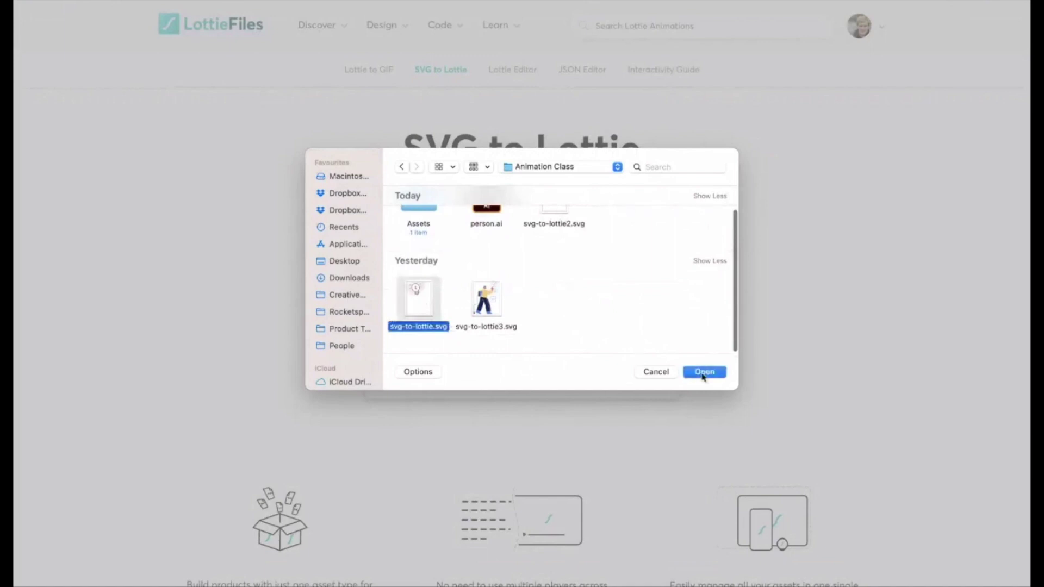
pyautogui.click(701, 375)
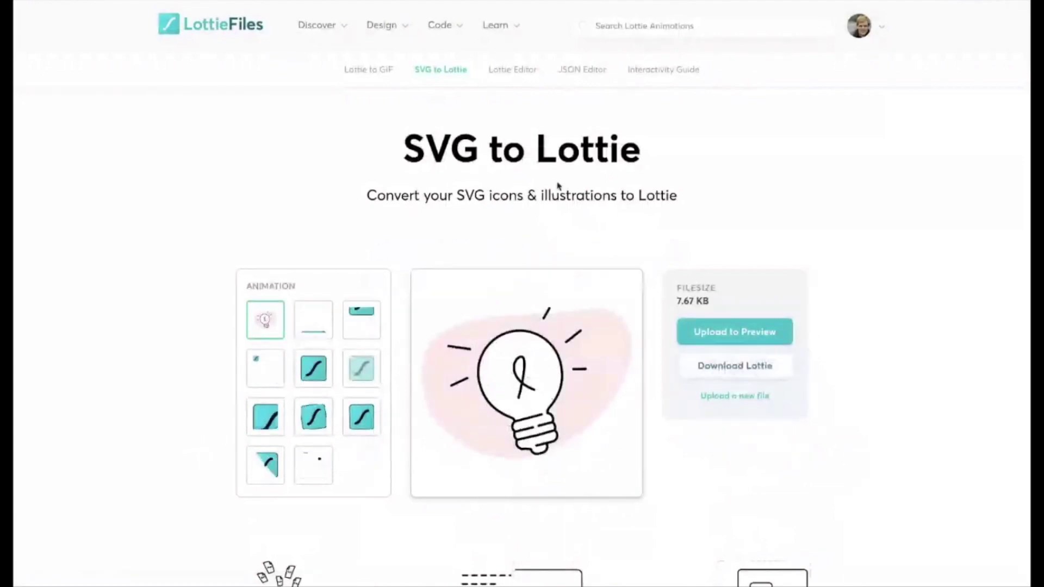
# - Try several animation presets on the light bulb, settling on the swinging one
pyautogui.scroll(-1, 553, 185)
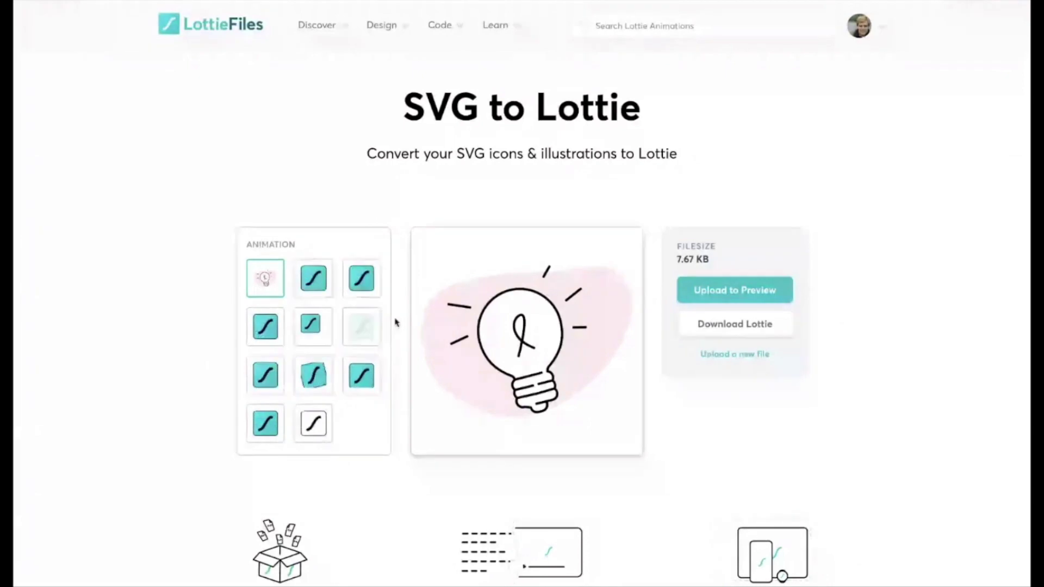
pyautogui.click(364, 328)
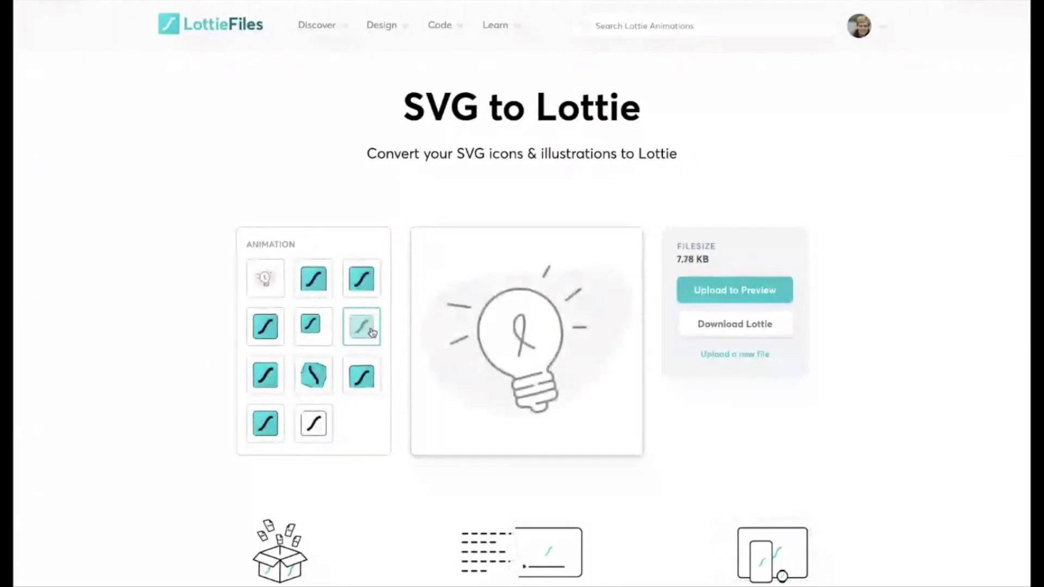
pyautogui.click(313, 434)
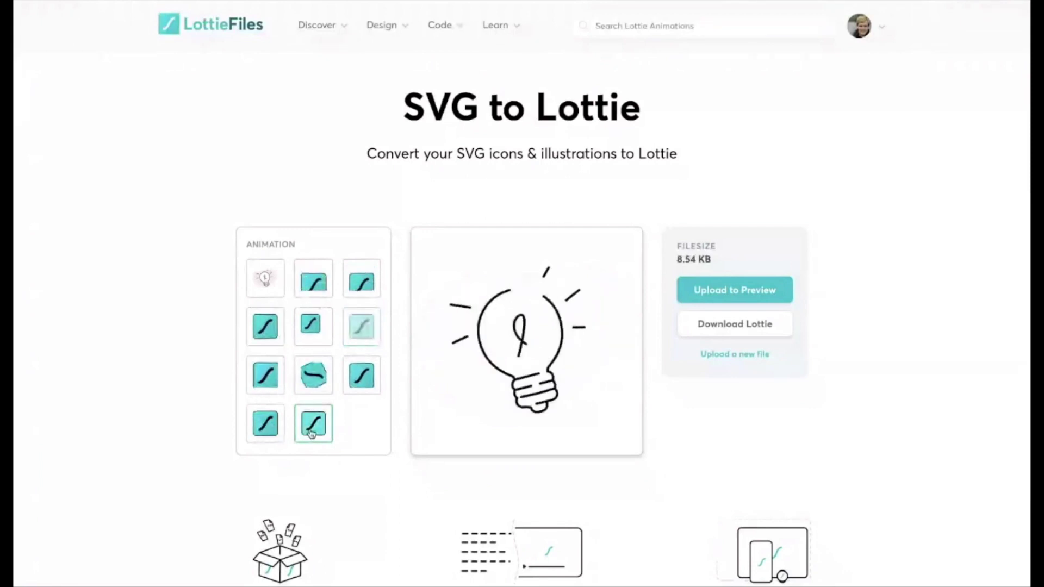
pyautogui.click(305, 383)
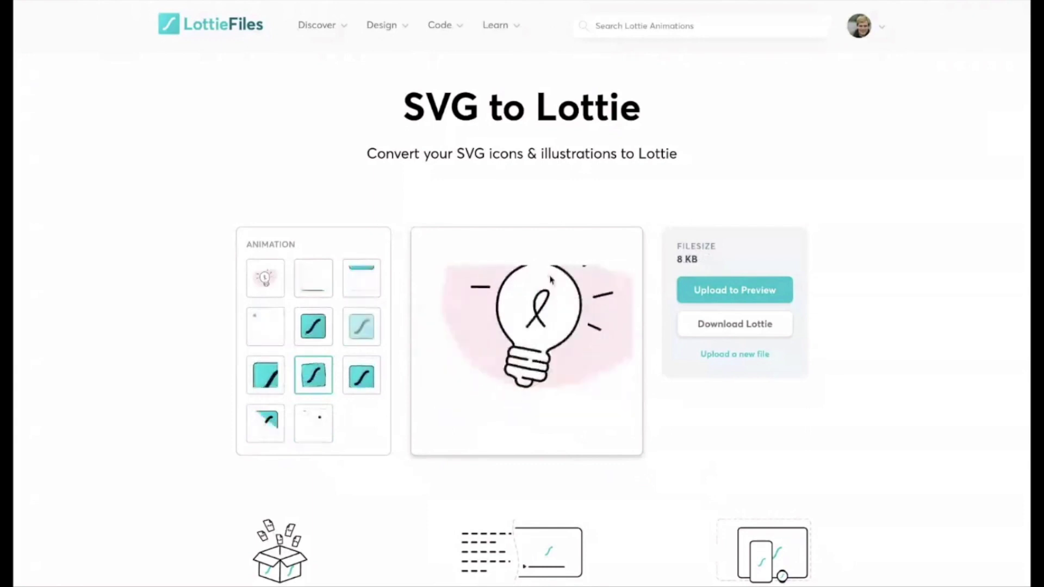
pyautogui.click(730, 358)
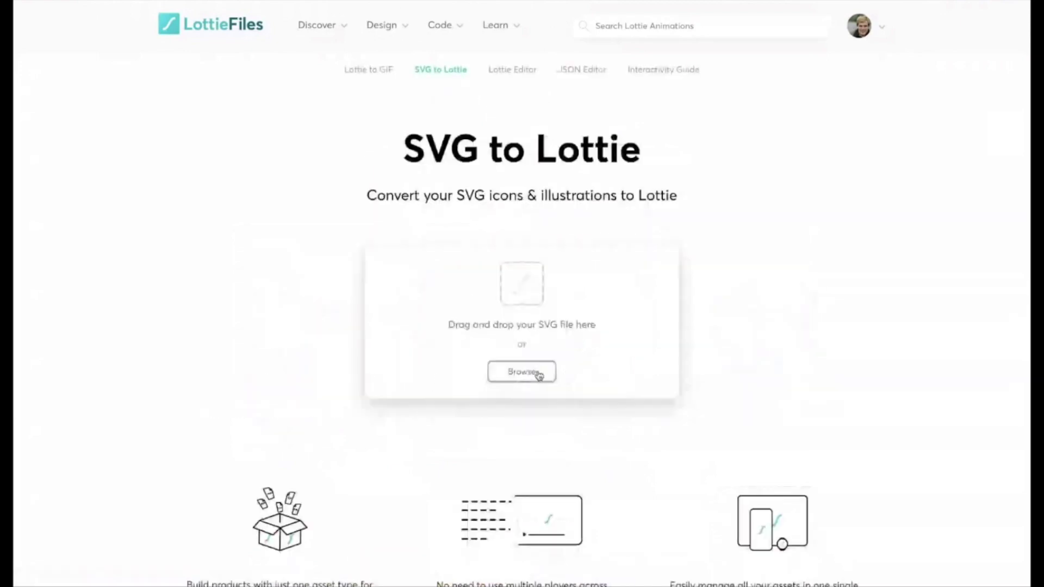
# - Upload svg-to-lottie3.svg in place of the light bulb
pyautogui.click(536, 372)
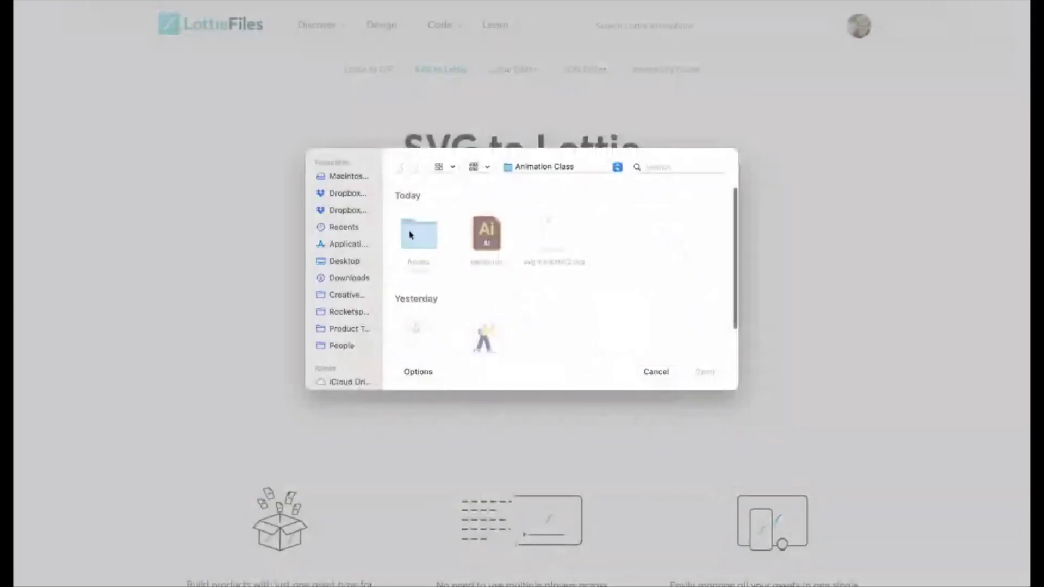
pyautogui.scroll(-2, 406, 288)
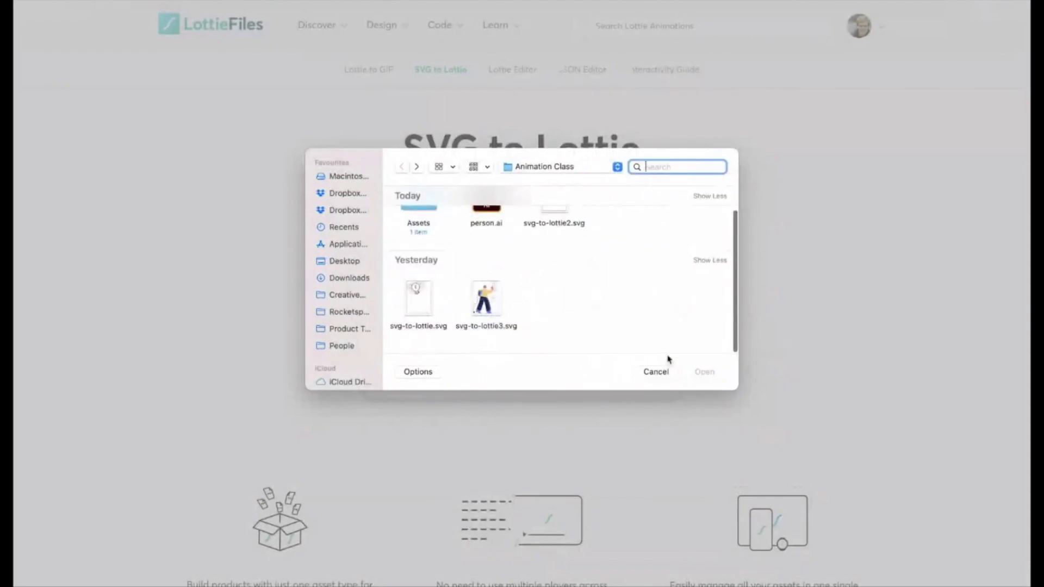
pyautogui.click(495, 304)
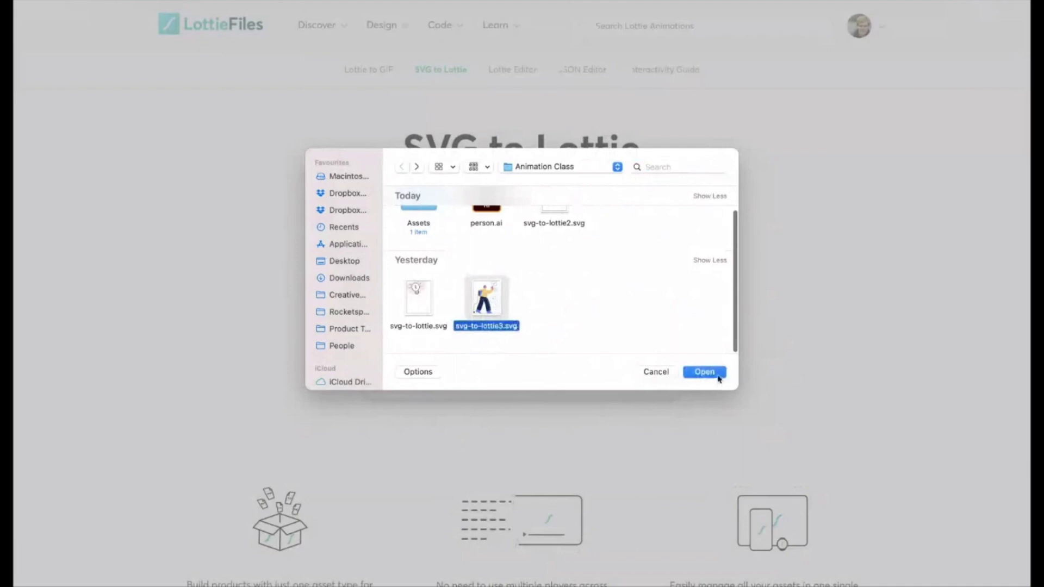
pyautogui.click(714, 372)
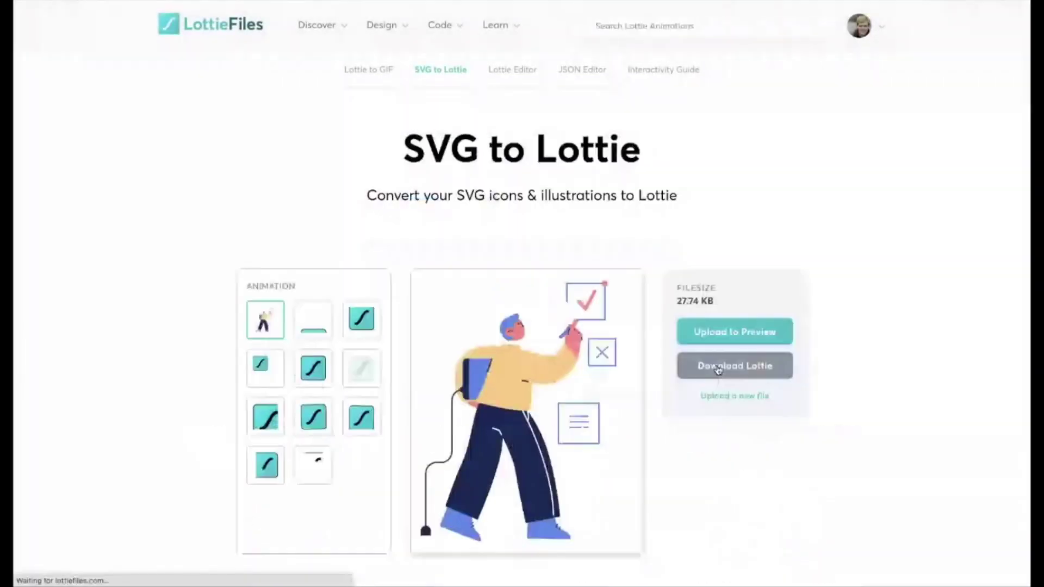
# - Try several animation presets on the checklist illustration and keep the last one
pyautogui.scroll(-2, 517, 337)
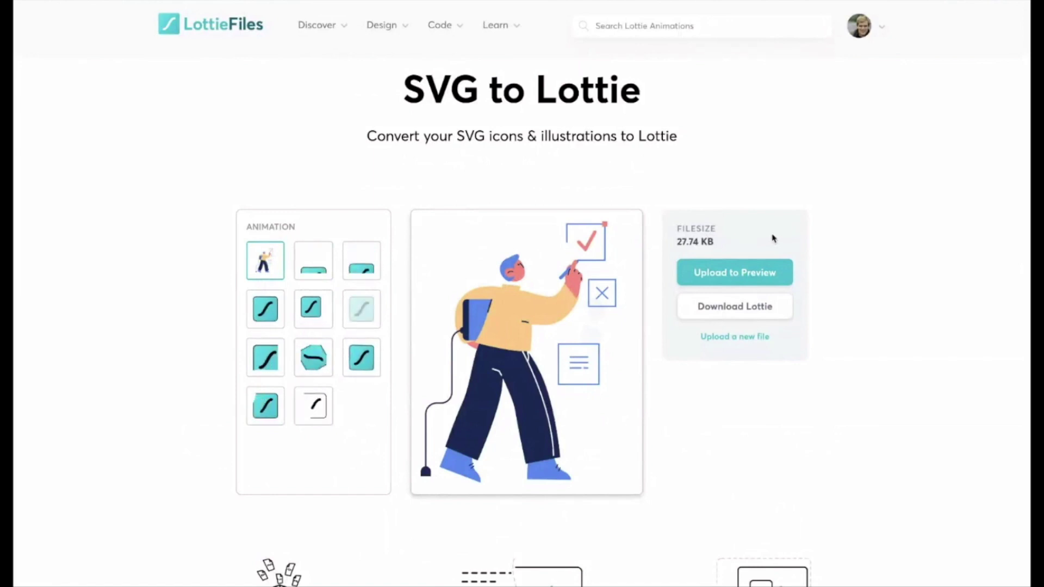
pyautogui.click(315, 406)
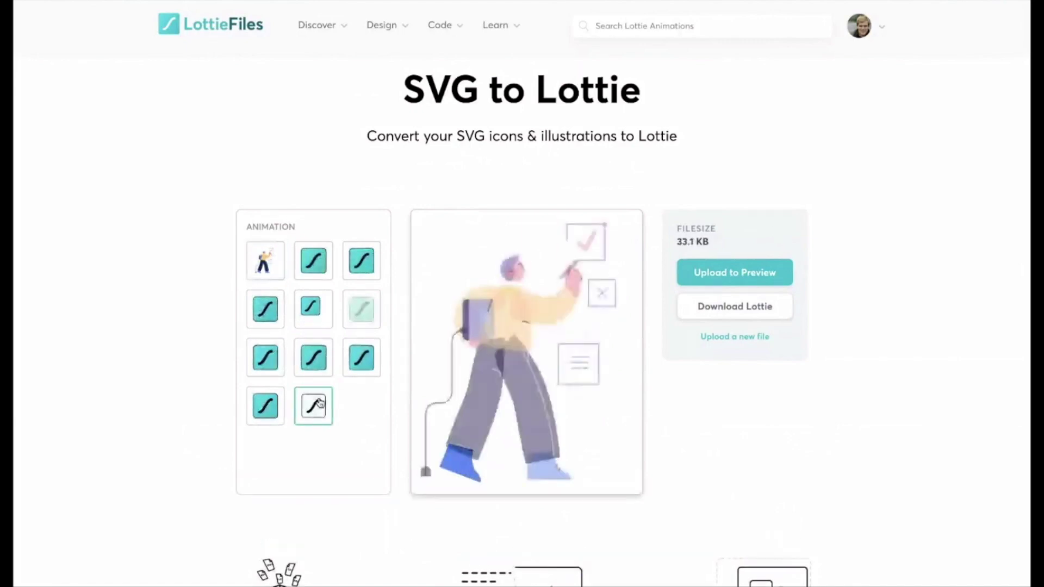
pyautogui.click(306, 363)
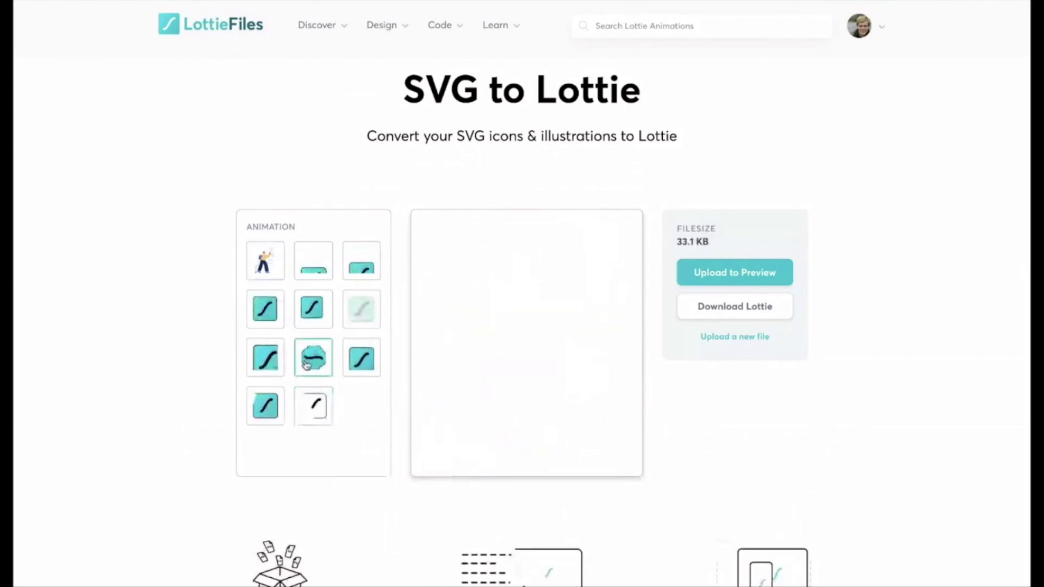
pyautogui.click(351, 363)
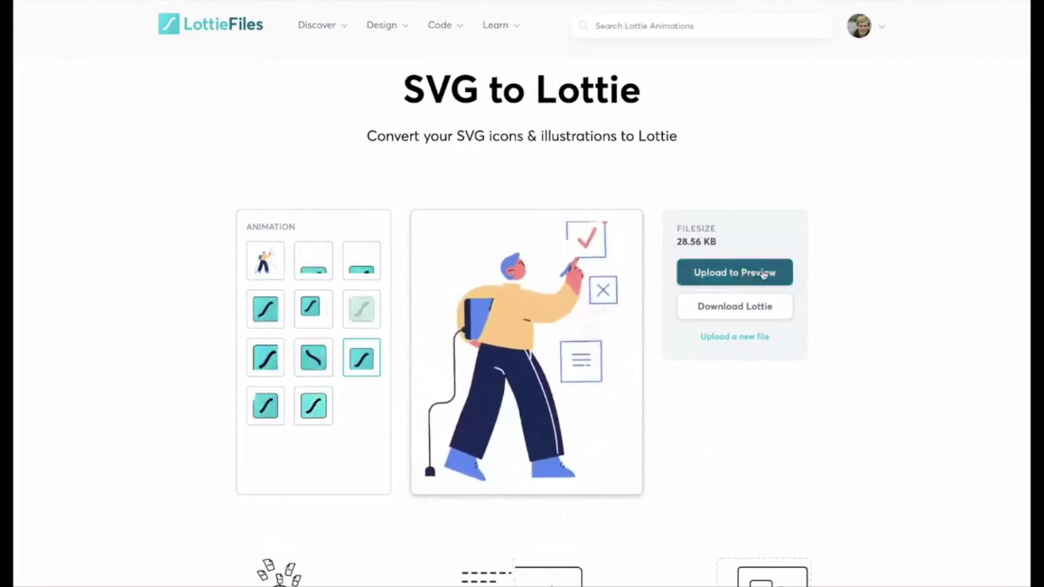
pyautogui.click(764, 274)
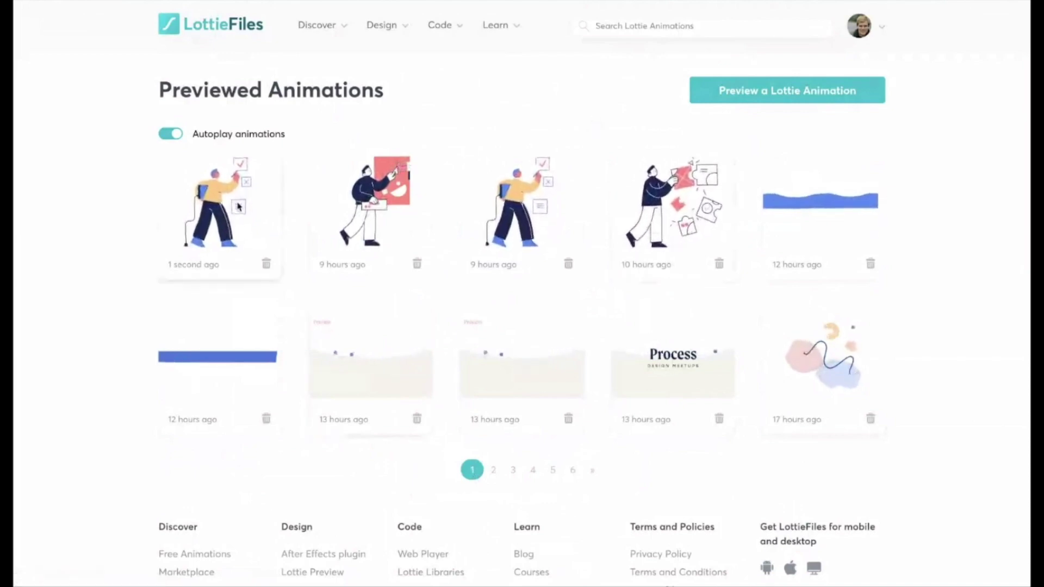
# - Open the newly uploaded checklist animation from Previewed Animations
pyautogui.click(242, 189)
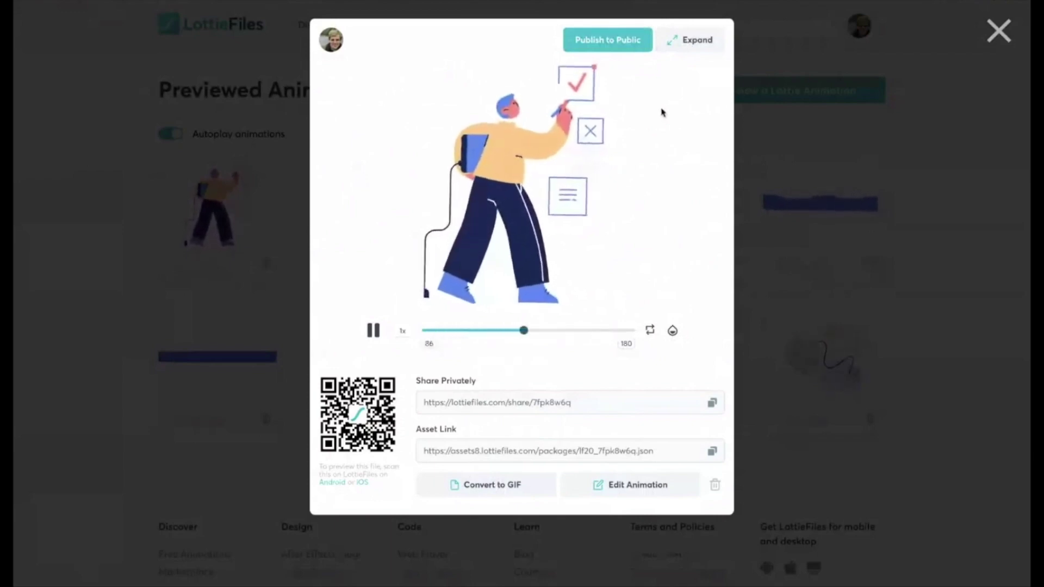
# - Expand the animation full-window and bring up its Handoff web embed code generator
pyautogui.click(690, 41)
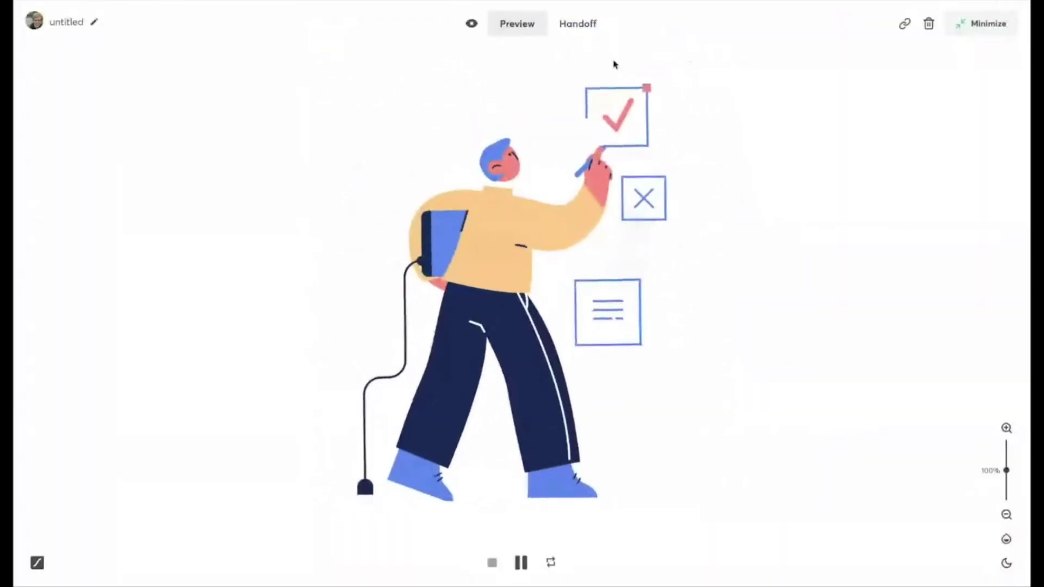
pyautogui.click(589, 28)
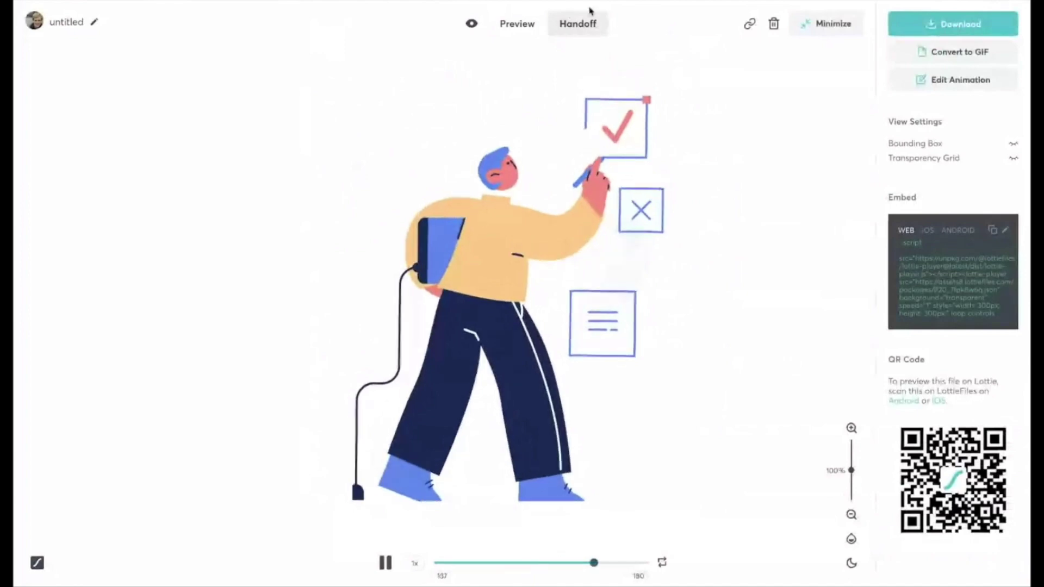
pyautogui.click(1007, 232)
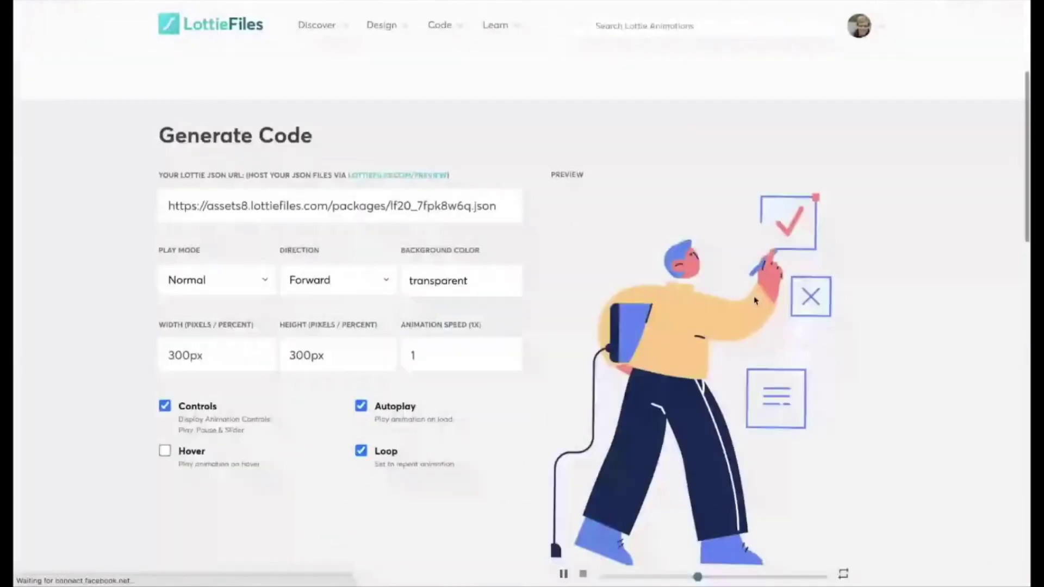
# - Change the embed play mode from Normal to Bounce
pyautogui.scroll(-1, 755, 301)
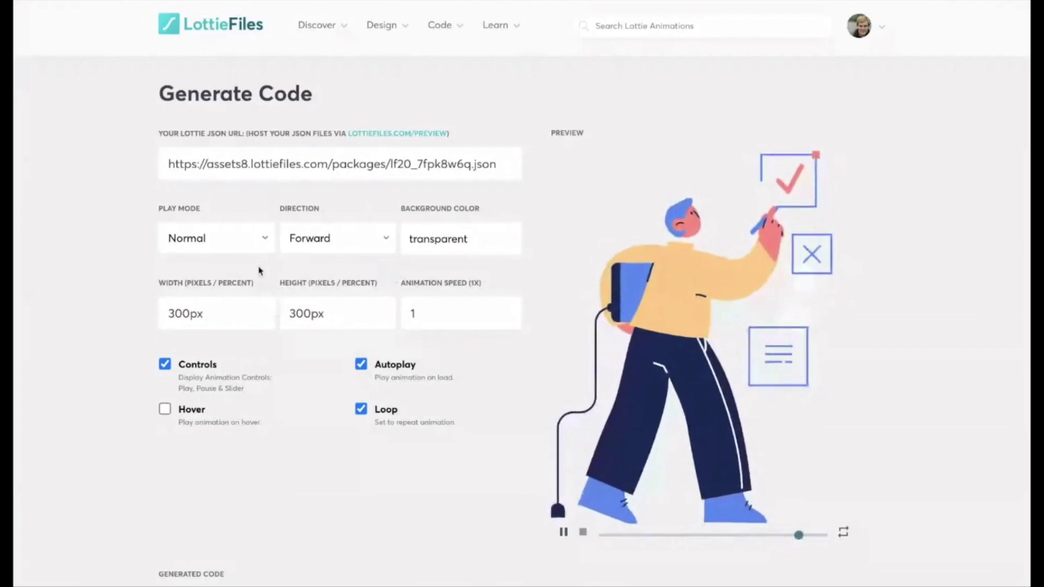
pyautogui.click(266, 245)
pyautogui.click(256, 236)
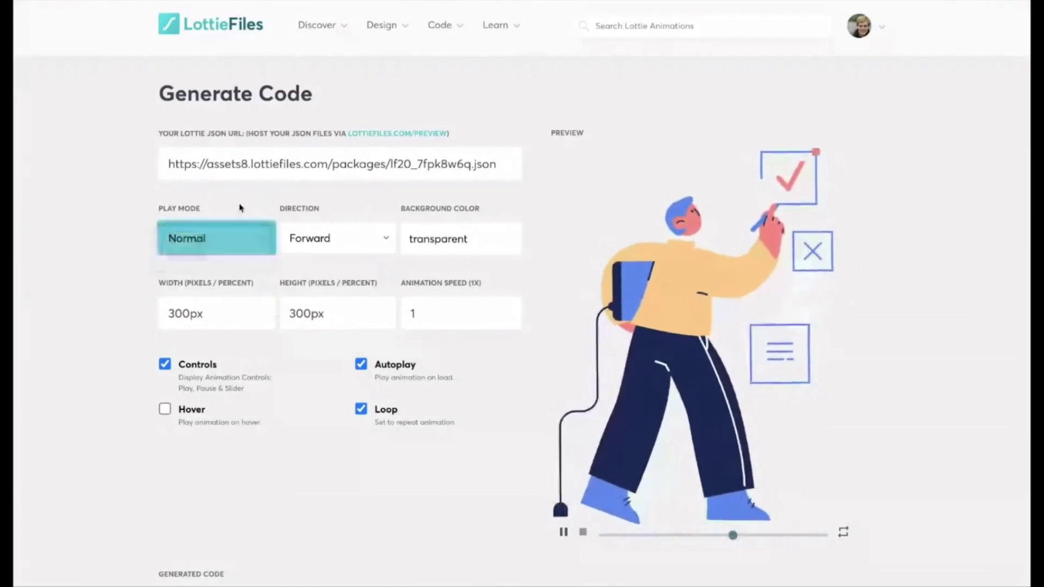
pyautogui.click(192, 238)
pyautogui.click(212, 234)
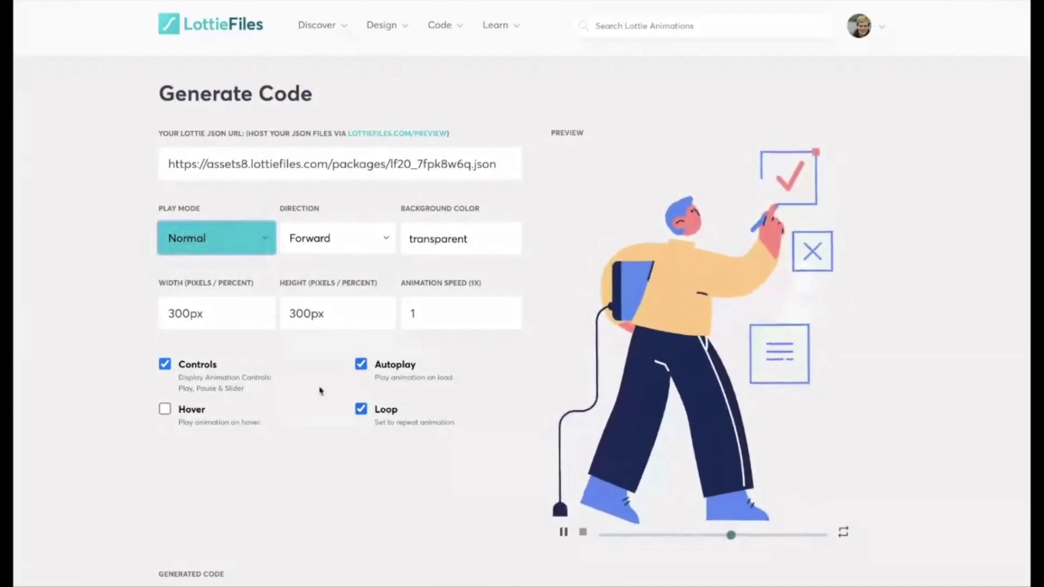
pyautogui.click(177, 242)
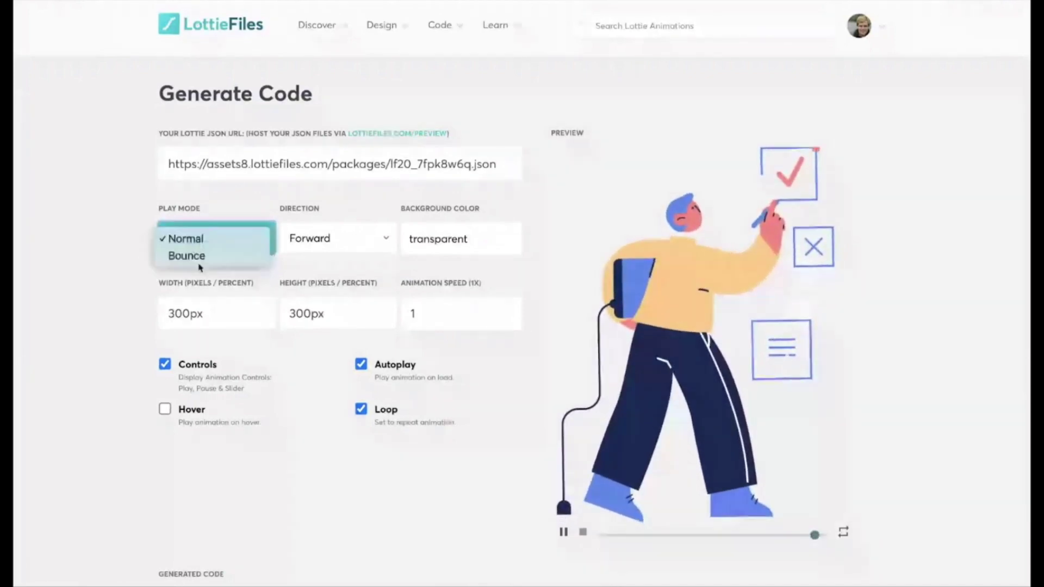
pyautogui.click(187, 256)
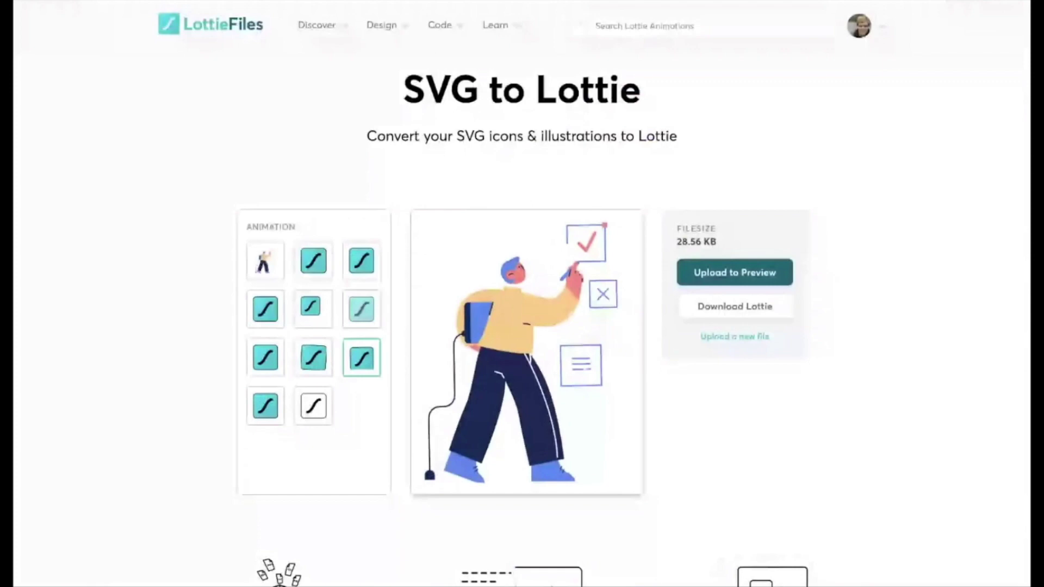
# - Open the Process animation from My Previews in a full-screen preview
pyautogui.moveTo(859, 25)
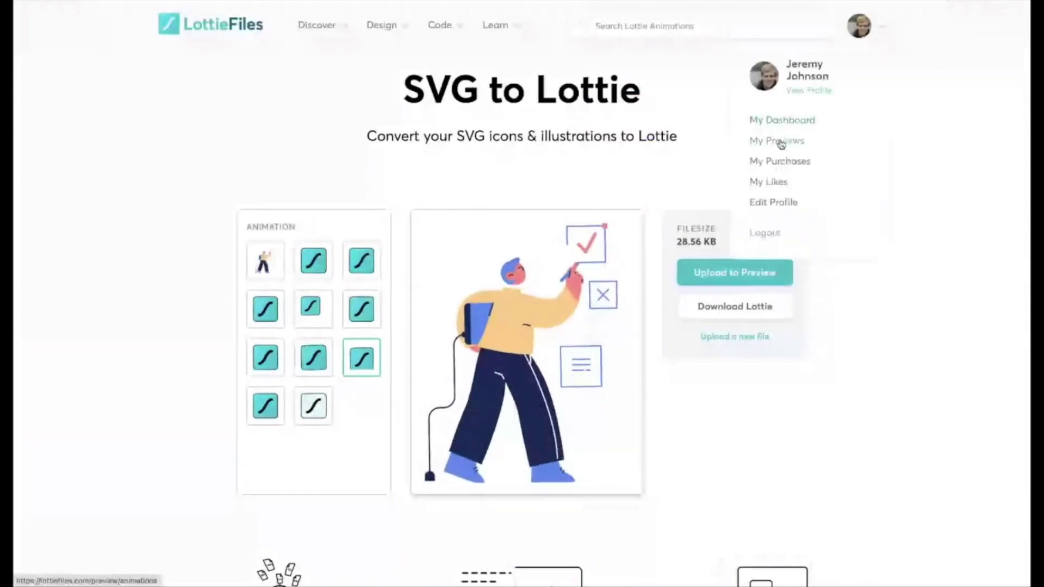
pyautogui.click(782, 141)
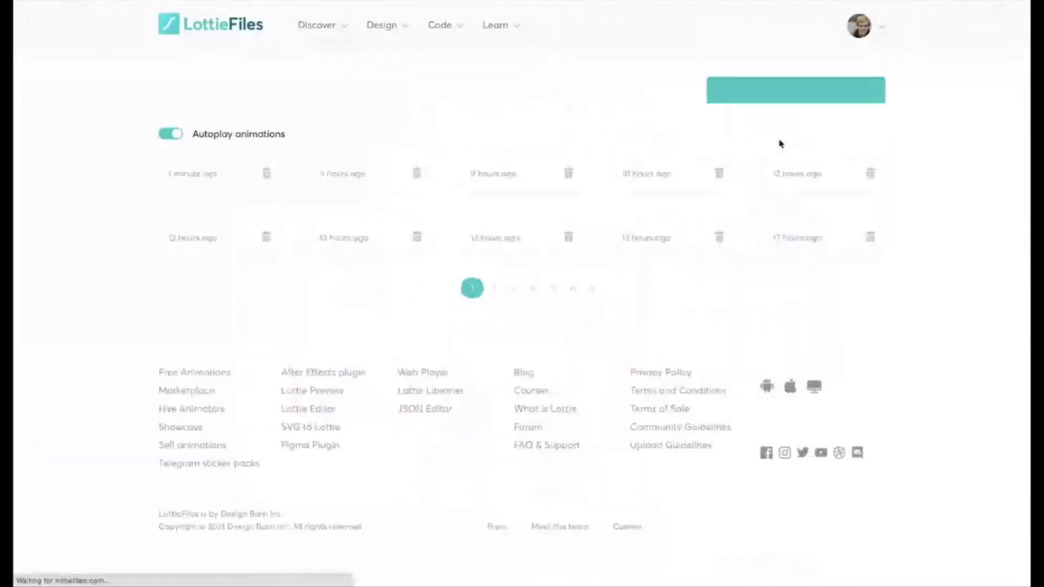
pyautogui.click(684, 360)
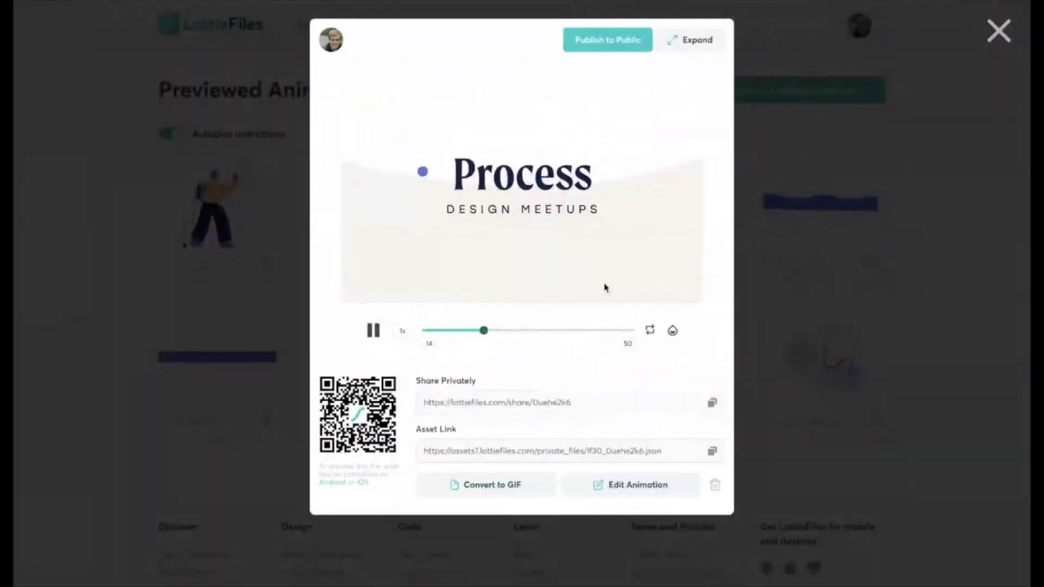
pyautogui.click(710, 48)
# - Switch the Process animation to its Handoff view with embed code
pyautogui.click(571, 35)
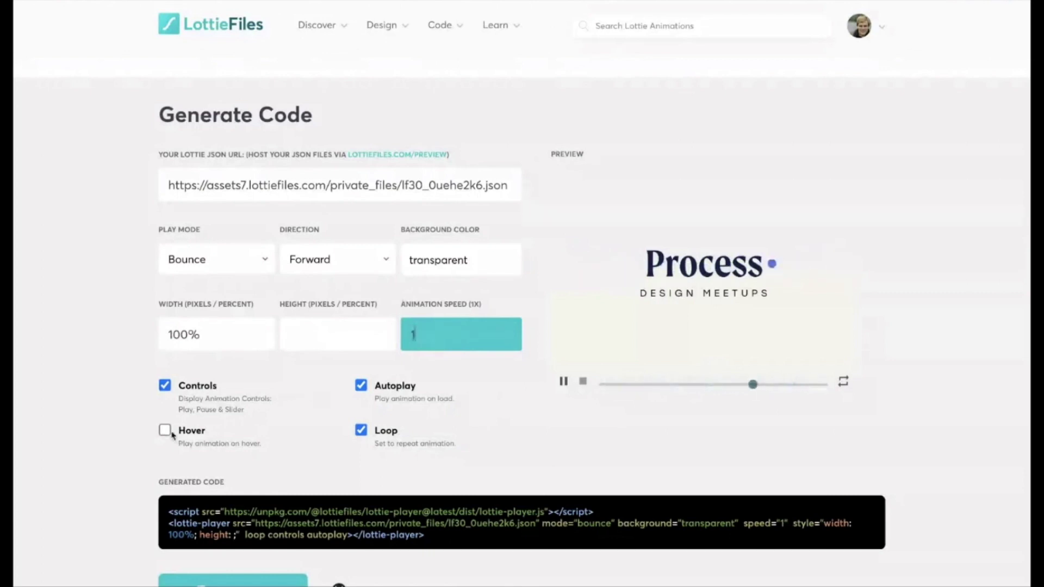
# - Turn off the player controls, keep autoplay and loop, and copy the Process embed code
pyautogui.click(165, 431)
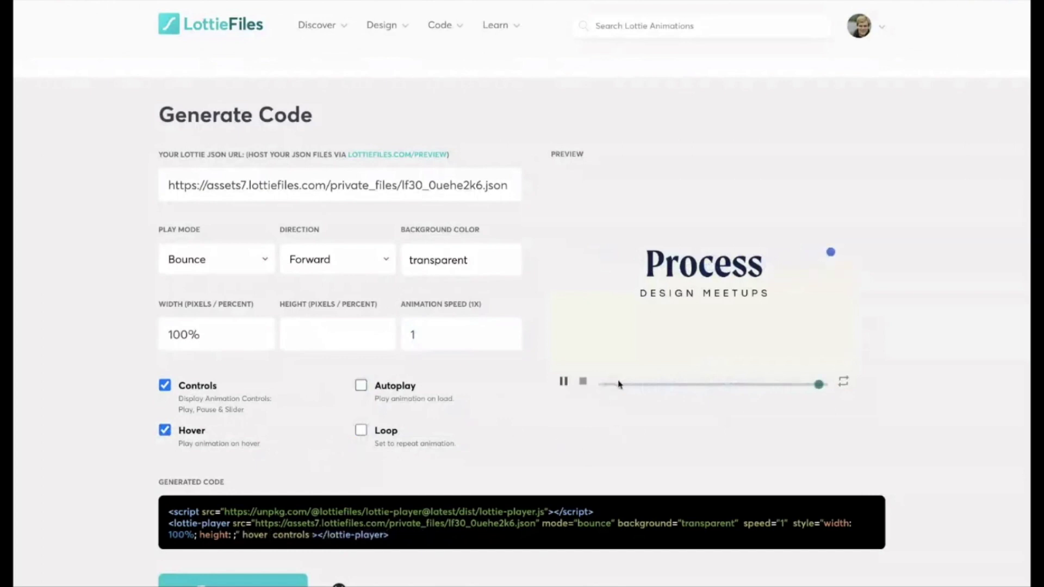
pyautogui.click(619, 384)
pyautogui.click(164, 386)
pyautogui.click(165, 385)
pyautogui.click(165, 386)
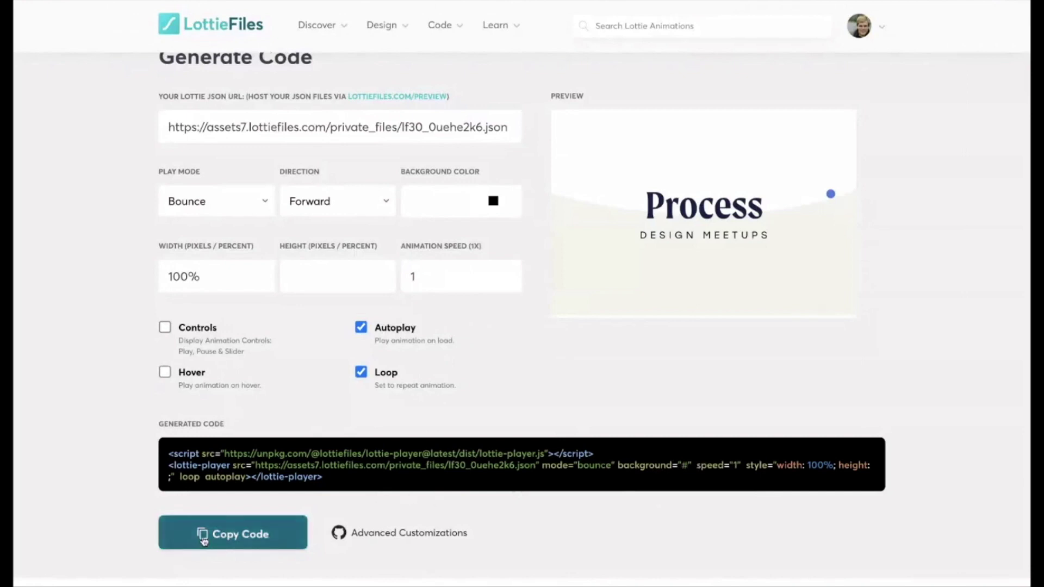
pyautogui.click(231, 539)
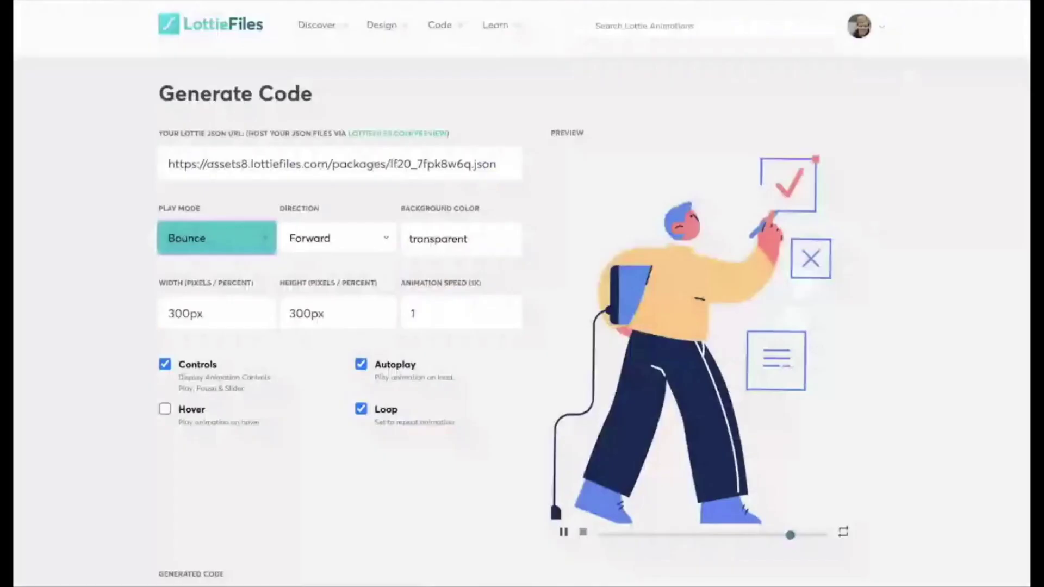
# - Turn off player controls and set the embed width to 100%
pyautogui.scroll(-1, 408, 458)
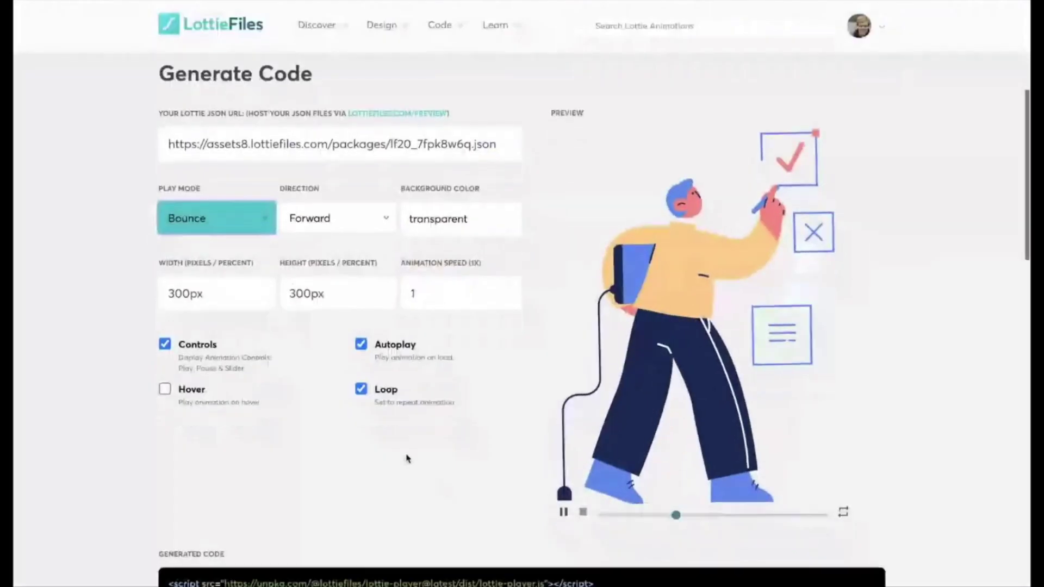
pyautogui.scroll(-1, 408, 458)
pyautogui.click(164, 311)
pyautogui.scroll(-2, 258, 323)
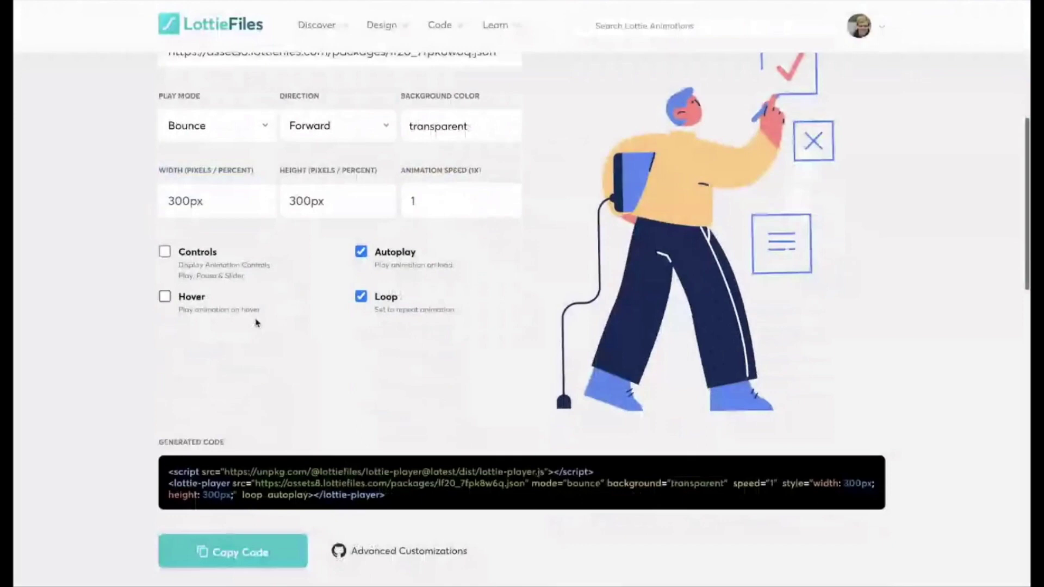
pyautogui.click(217, 194)
pyautogui.doubleClick(214, 193)
pyautogui.write('100')
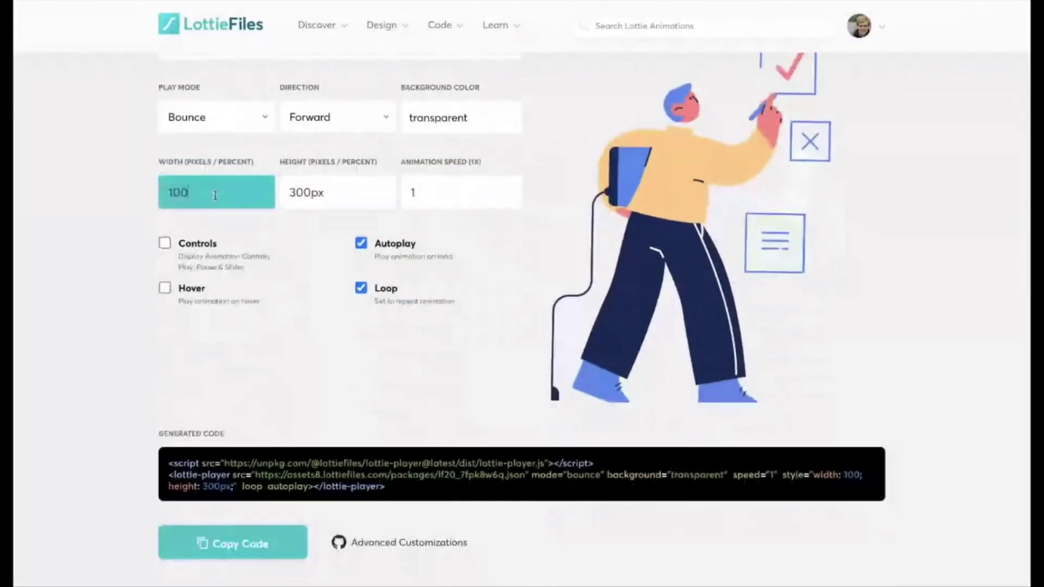
pyautogui.write('%')
# - Clear the 300px height value and copy the updated embed code
pyautogui.doubleClick(335, 191)
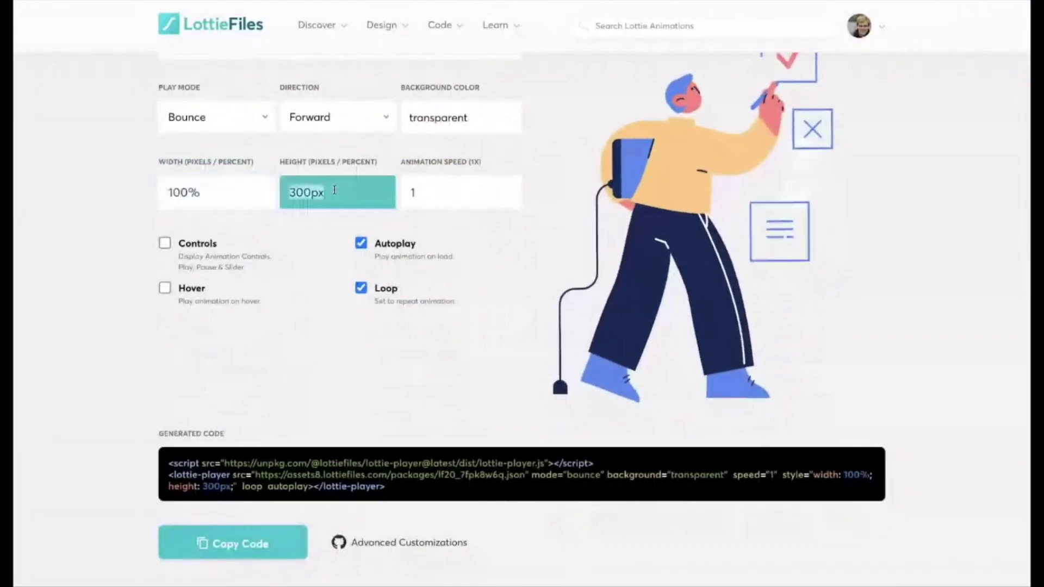
pyautogui.press('BackSpace')
pyautogui.click(89, 238)
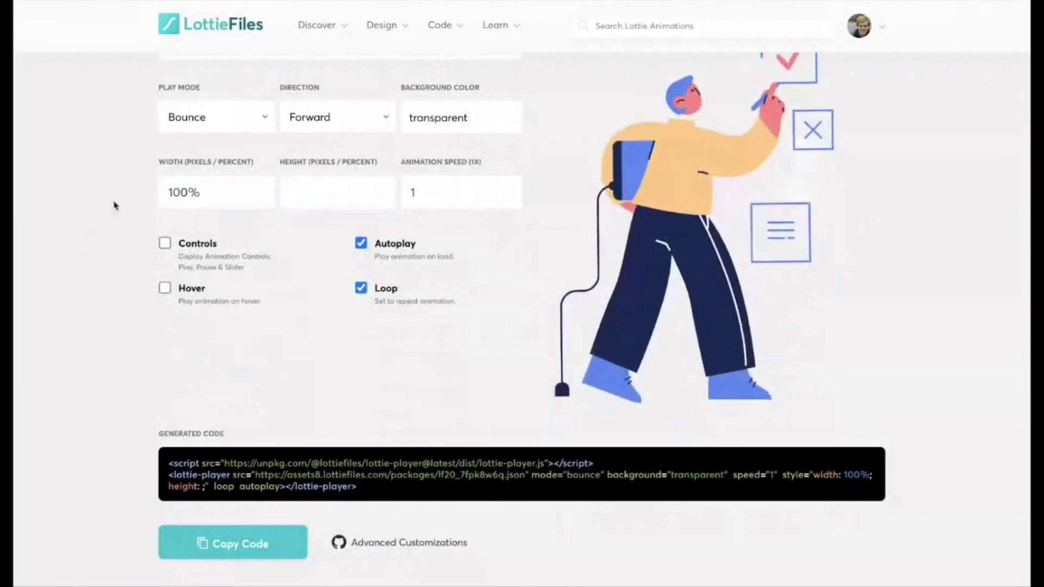
pyautogui.scroll(1, 114, 205)
pyautogui.scroll(-1, 108, 374)
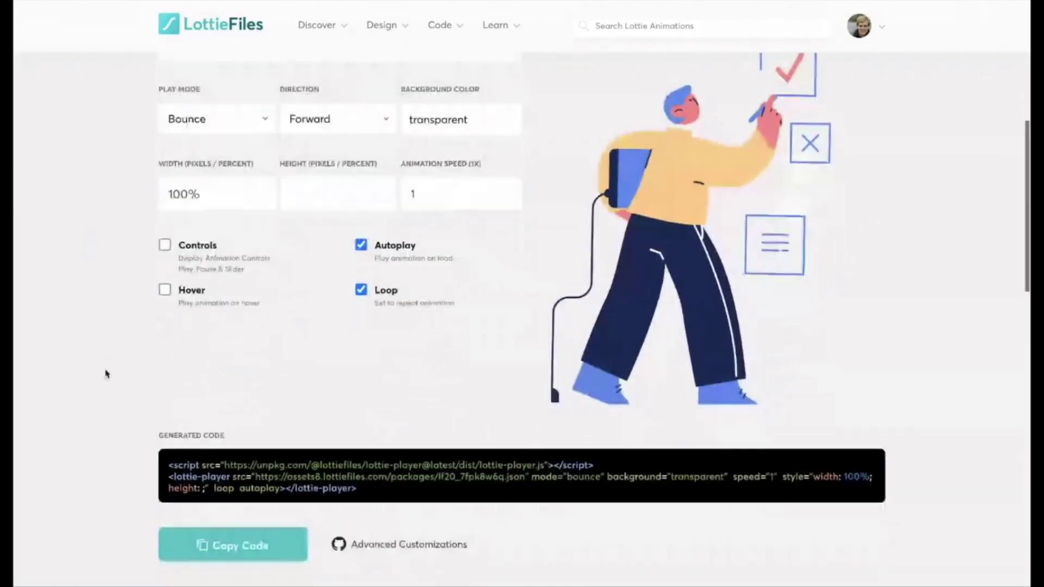
pyautogui.click(232, 545)
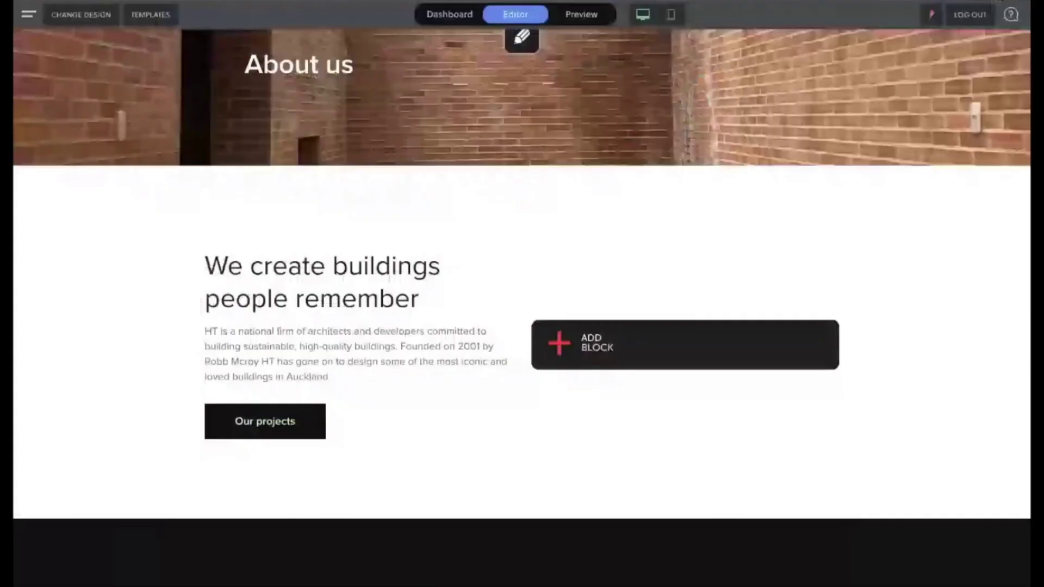
# - Add an HTML block beside the About us text and publish the pasted Lottie embed code
pyautogui.moveTo(690, 279)
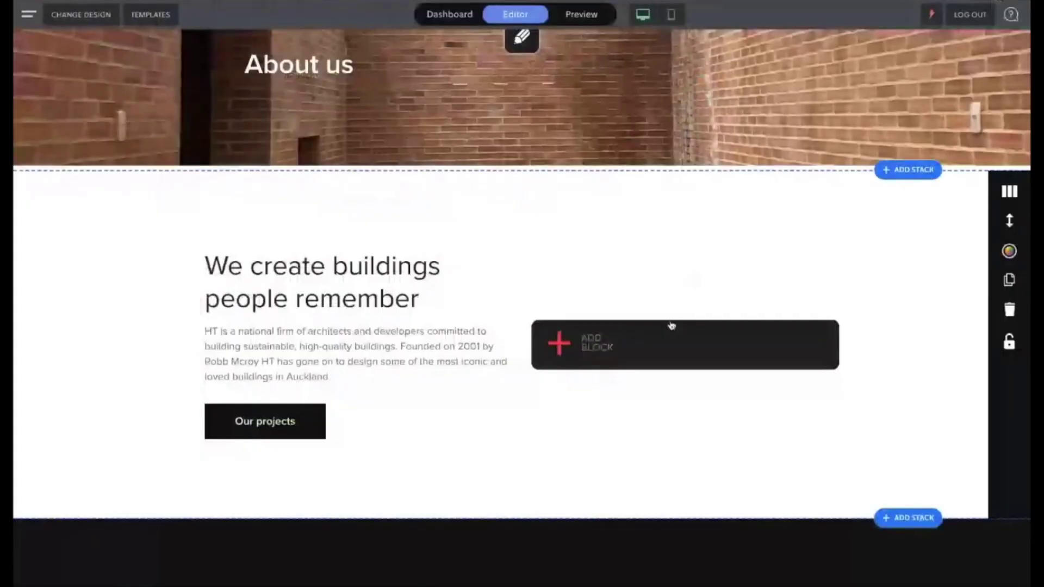
pyautogui.click(697, 358)
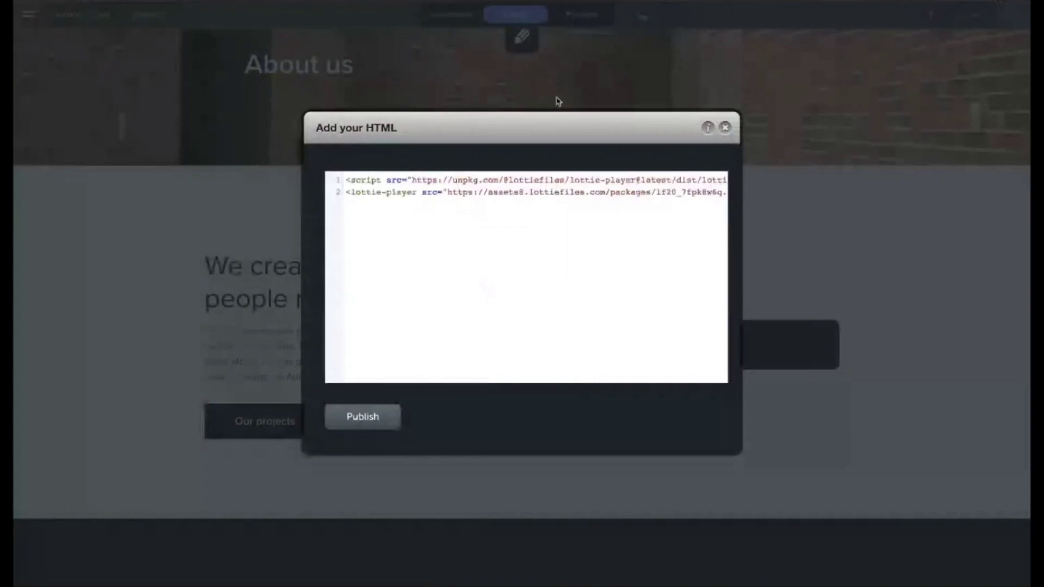
pyautogui.click(381, 419)
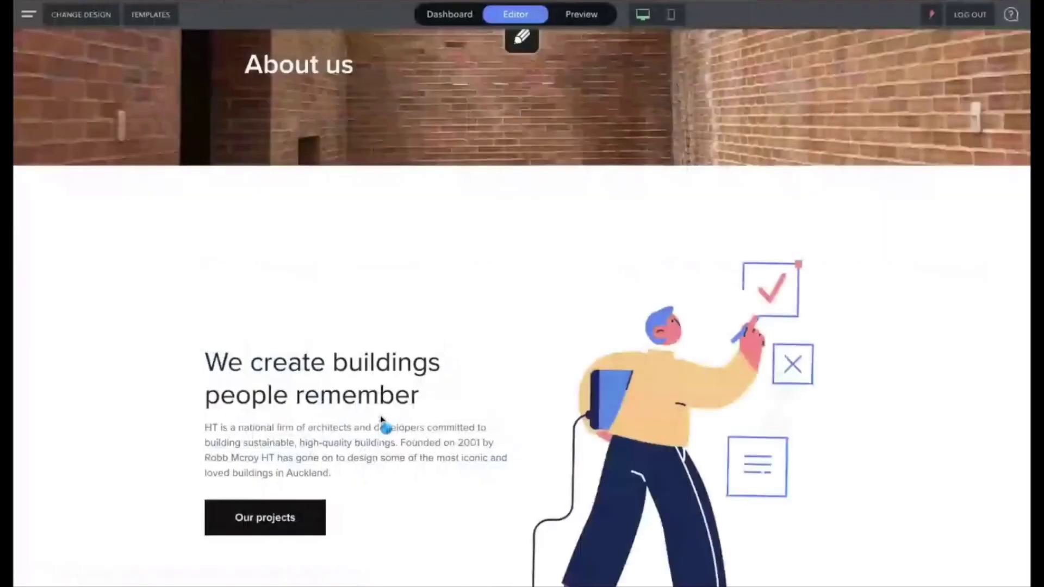
# - Scroll the About us page to check the animation beside 'We create buildings people remember'
pyautogui.moveTo(944, 331)
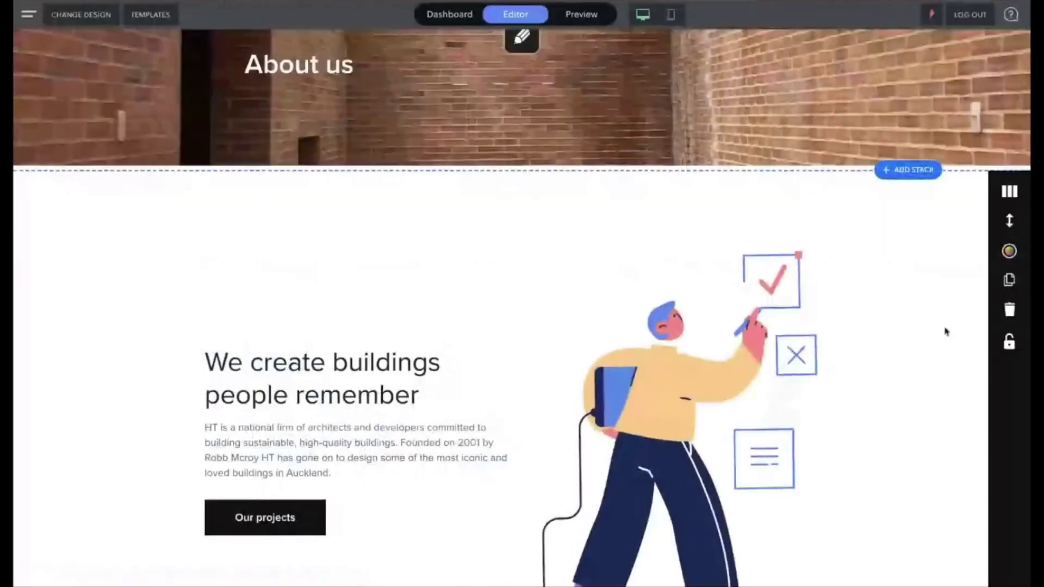
pyautogui.scroll(-1, 870, 338)
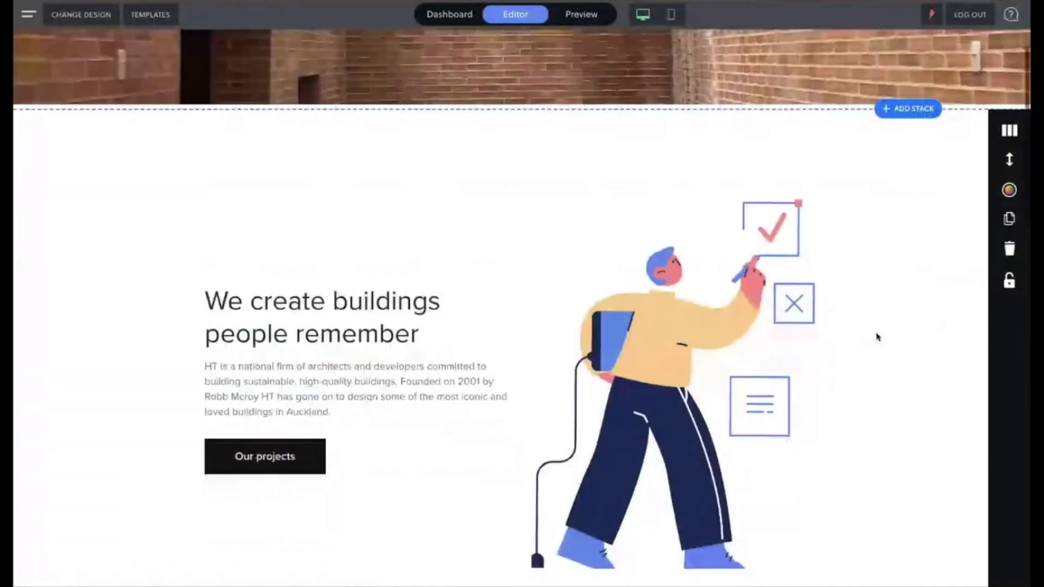
pyautogui.scroll(-1, 877, 338)
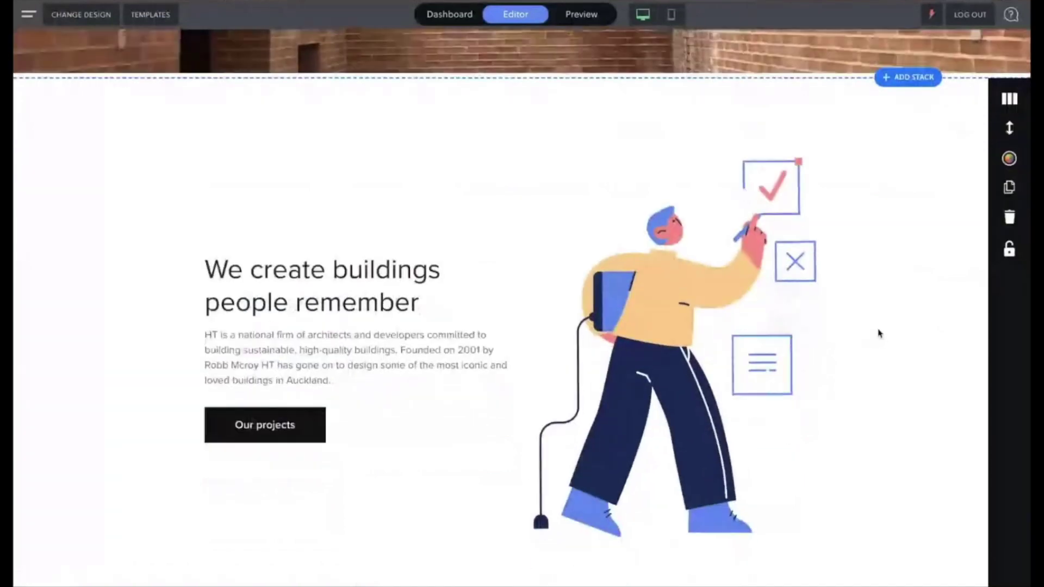
pyautogui.scroll(-1, 880, 335)
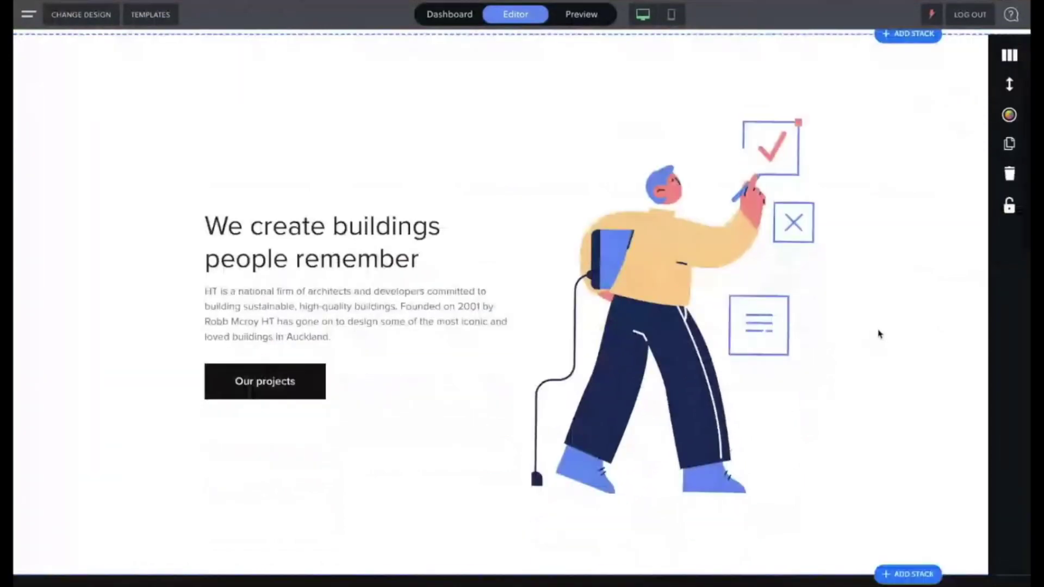
pyautogui.scroll(-1, 880, 333)
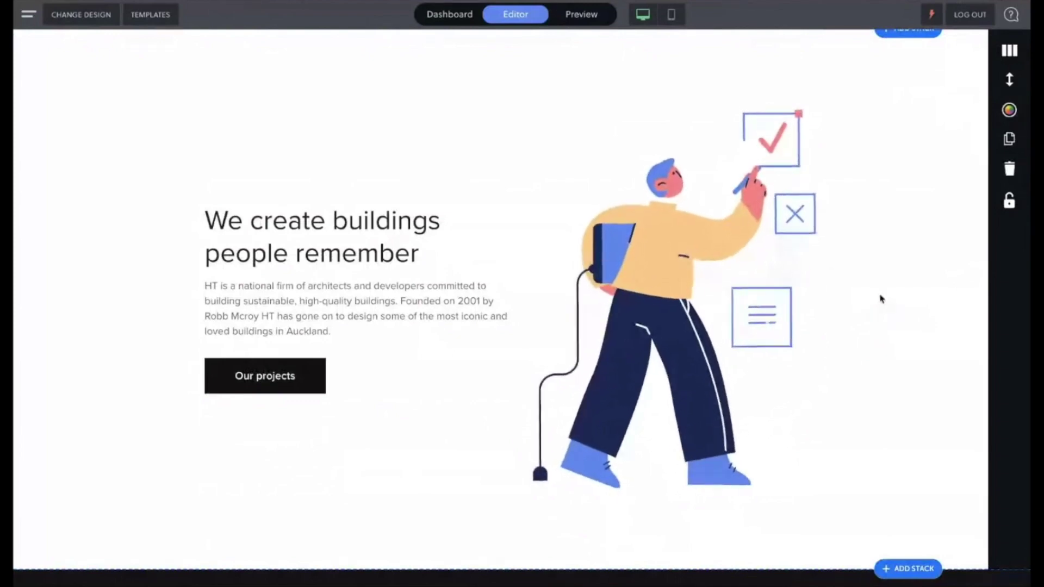
pyautogui.moveTo(710, 279)
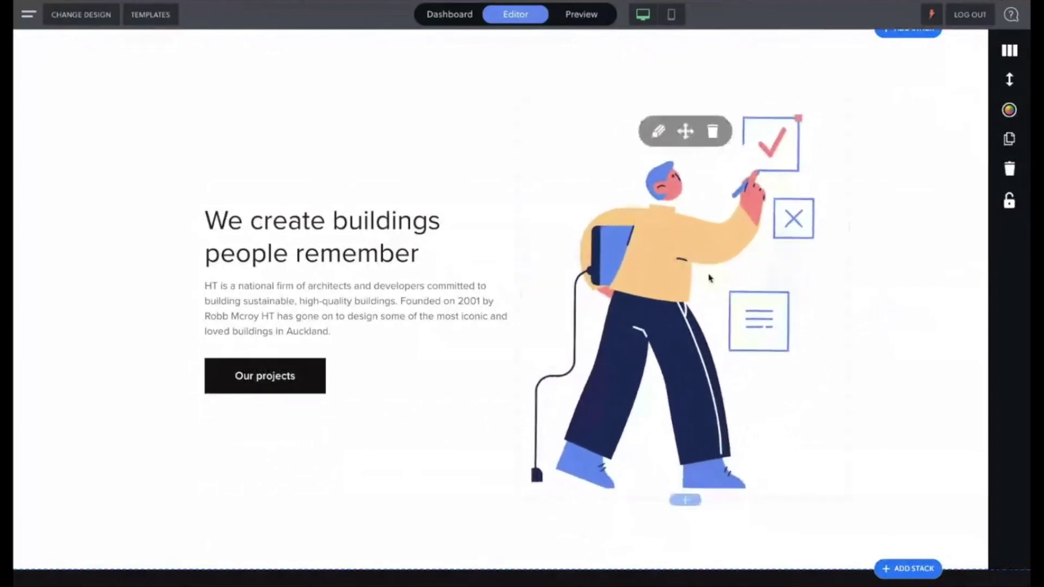